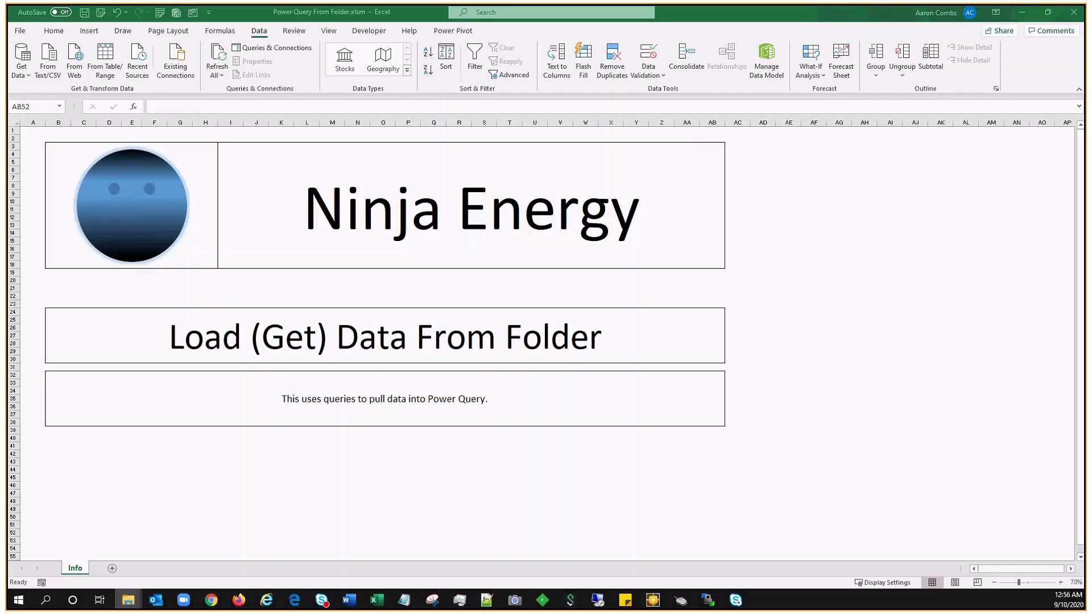
Step: Start a From Folder import of C:\Big Box Call Data to list its six CSV files
{"action": "left_click_drag", "start_coordinate": [7, 109], "coordinate": [340, 101]}
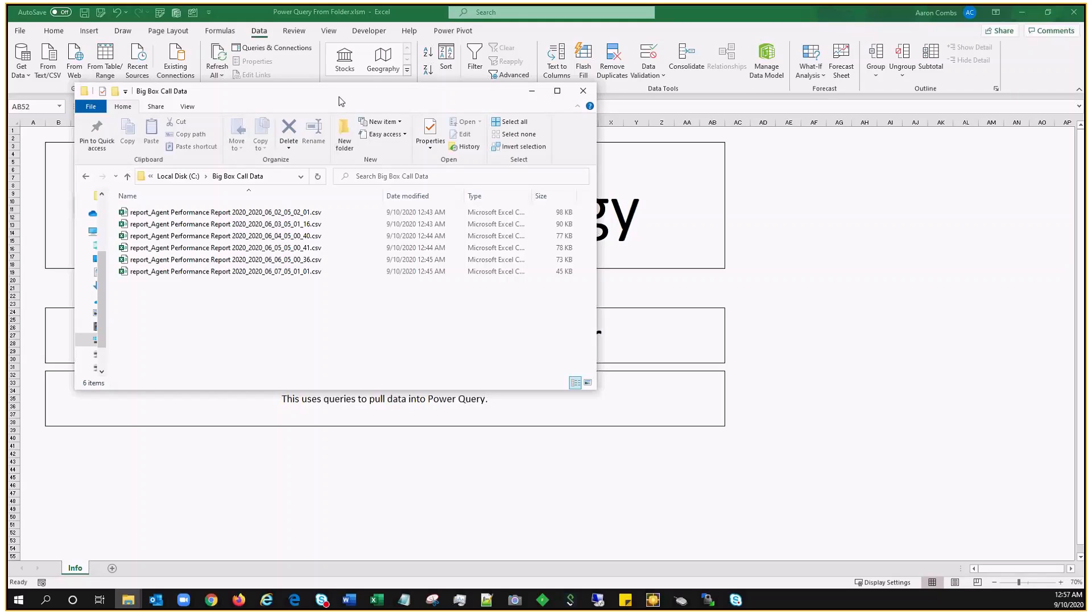
{"action": "left_click", "coordinate": [852, 289]}
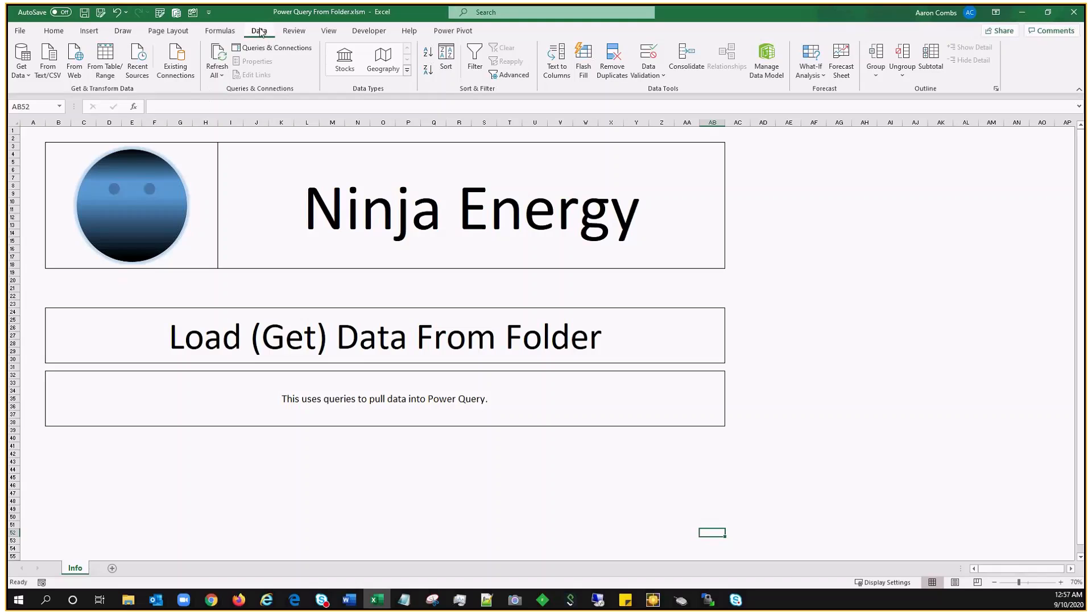
{"action": "left_click", "coordinate": [26, 75]}
{"action": "mouse_move", "coordinate": [74, 96]}
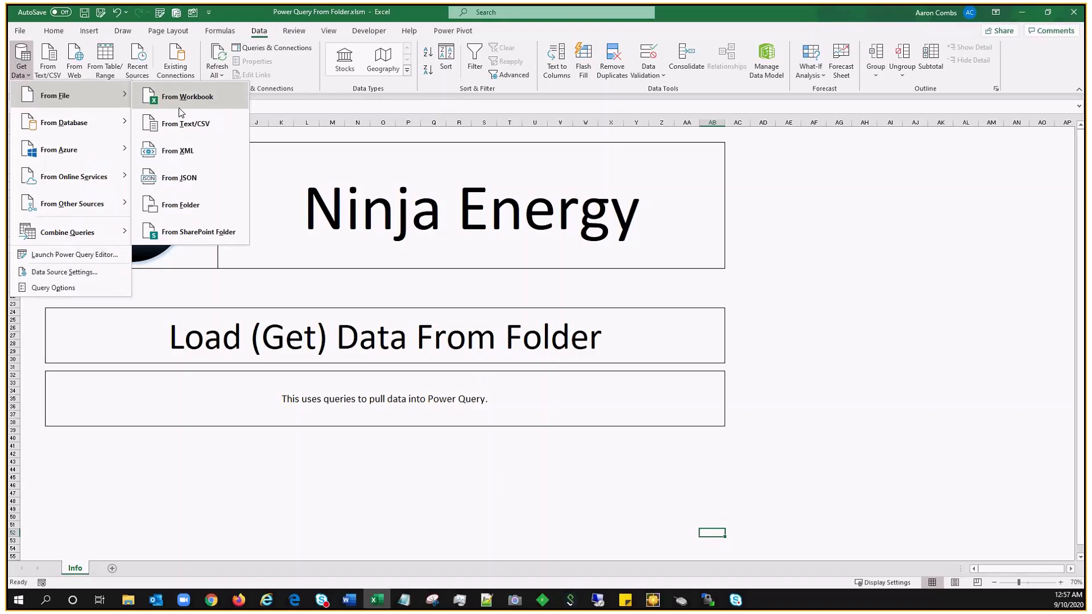
{"action": "left_click", "coordinate": [180, 204]}
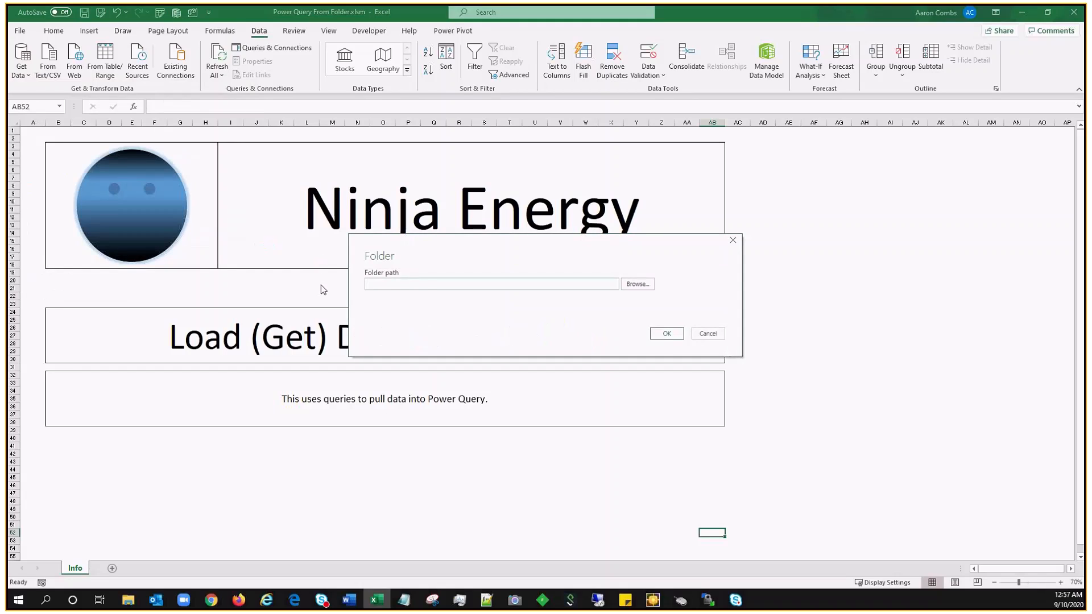
{"action": "type", "text": "C:\\Big Box Call Data"}
{"action": "left_click", "coordinate": [668, 335]}
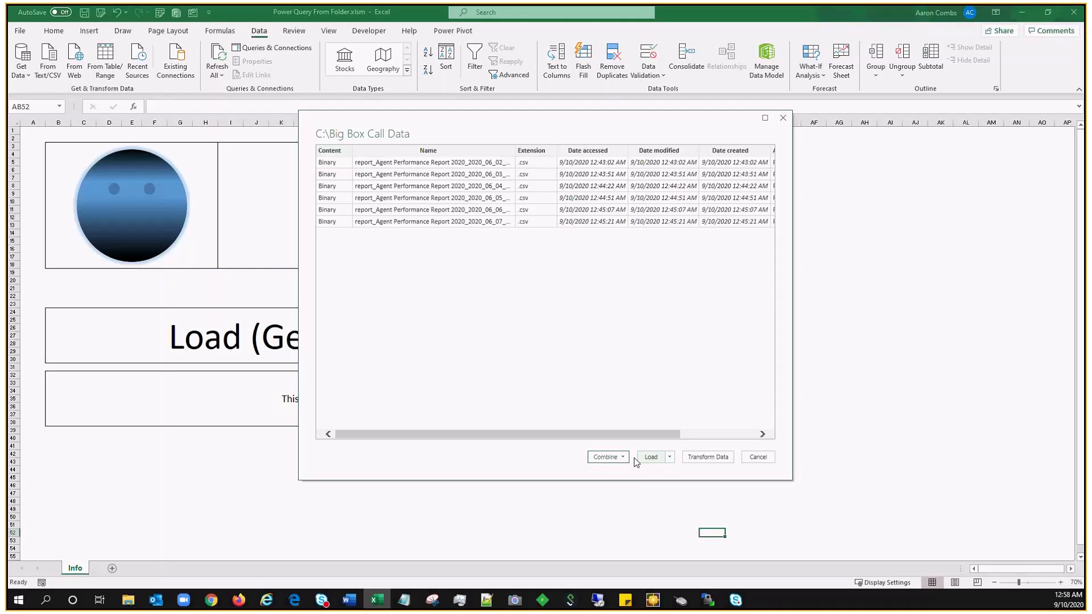
Step: Choose Combine & Transform Data for the folder's CSV files
{"action": "left_click", "coordinate": [614, 459]}
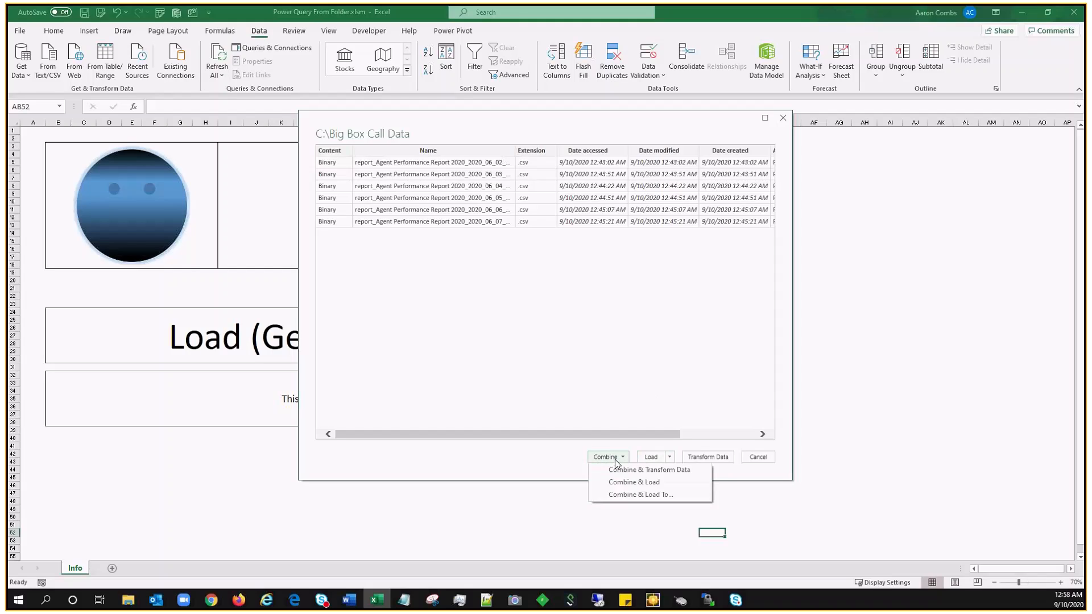
{"action": "left_click", "coordinate": [619, 470]}
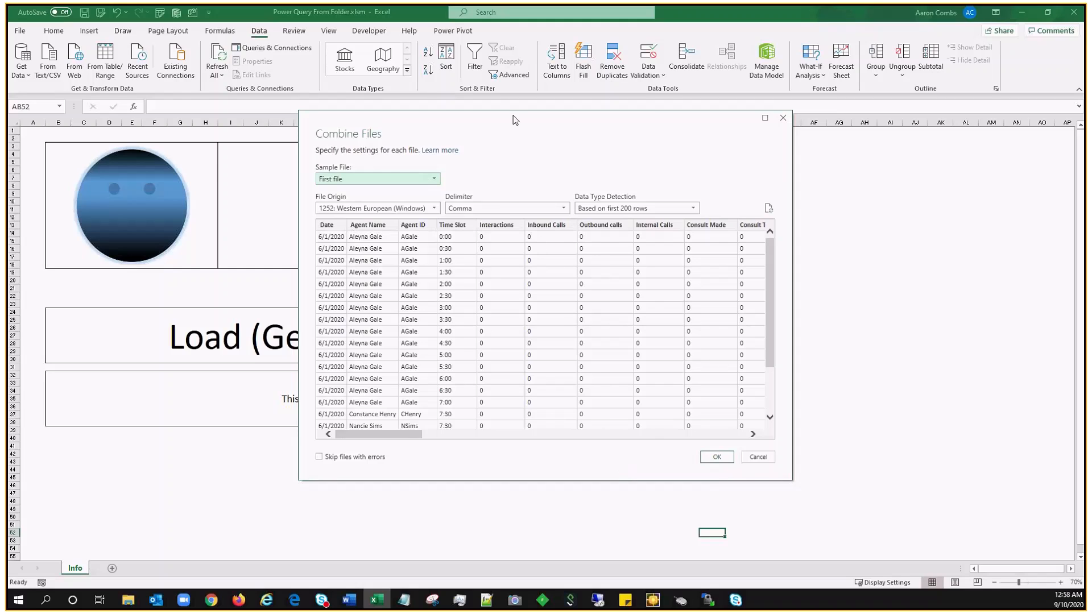
Step: Check the first-file preview columns in Combine Files and accept the default settings
{"action": "left_click_drag", "start_coordinate": [513, 119], "coordinate": [372, 88]}
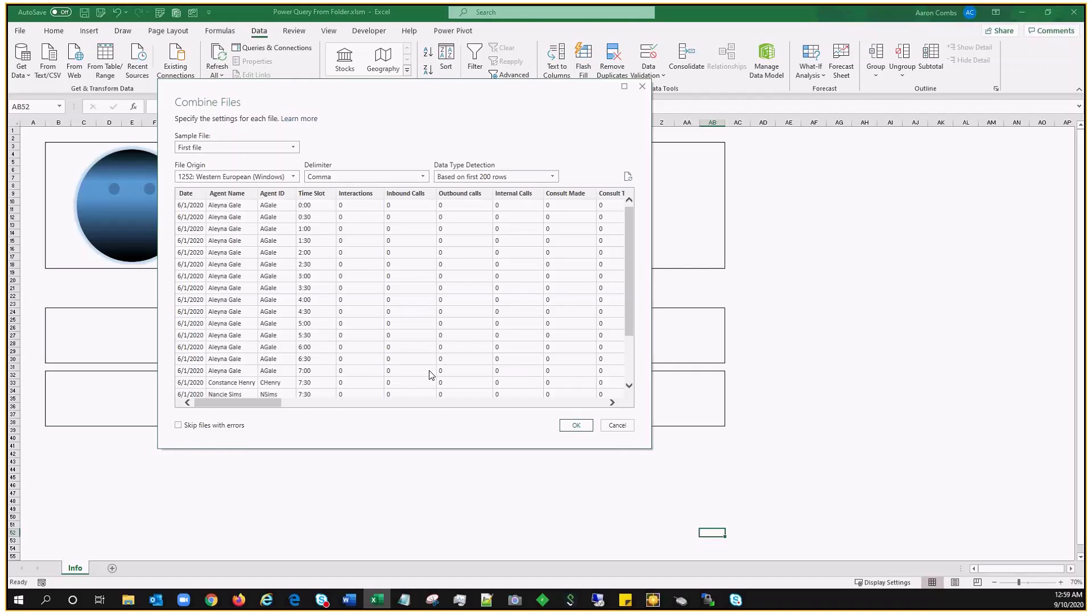
{"action": "left_click_drag", "start_coordinate": [265, 404], "coordinate": [227, 407]}
{"action": "left_click", "coordinate": [576, 431]}
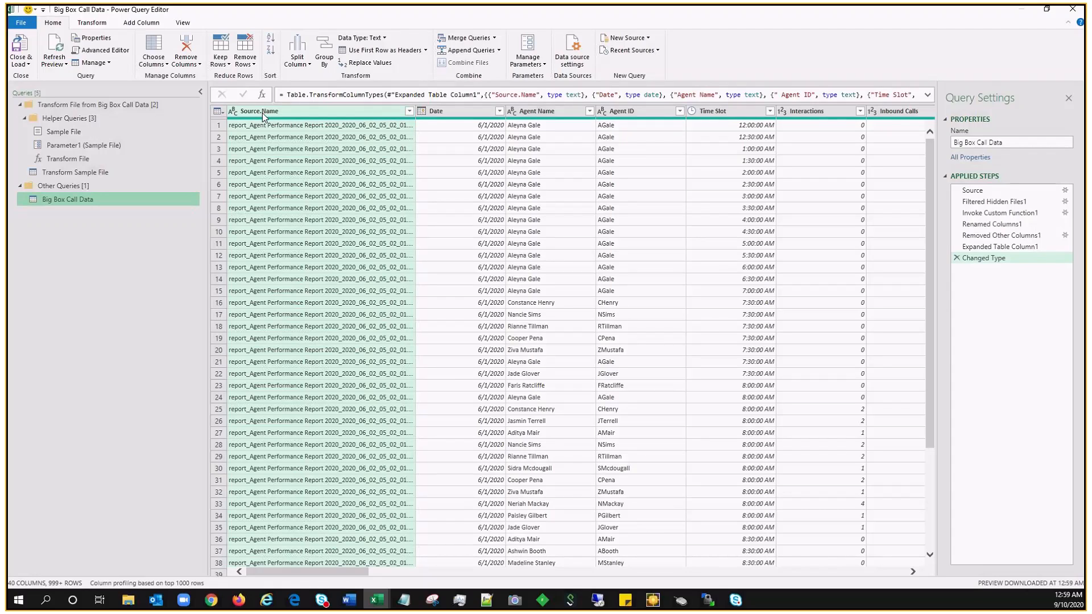
Step: Remove the Source.Name column from the Big Box Call Data query
{"action": "right_click", "coordinate": [373, 114]}
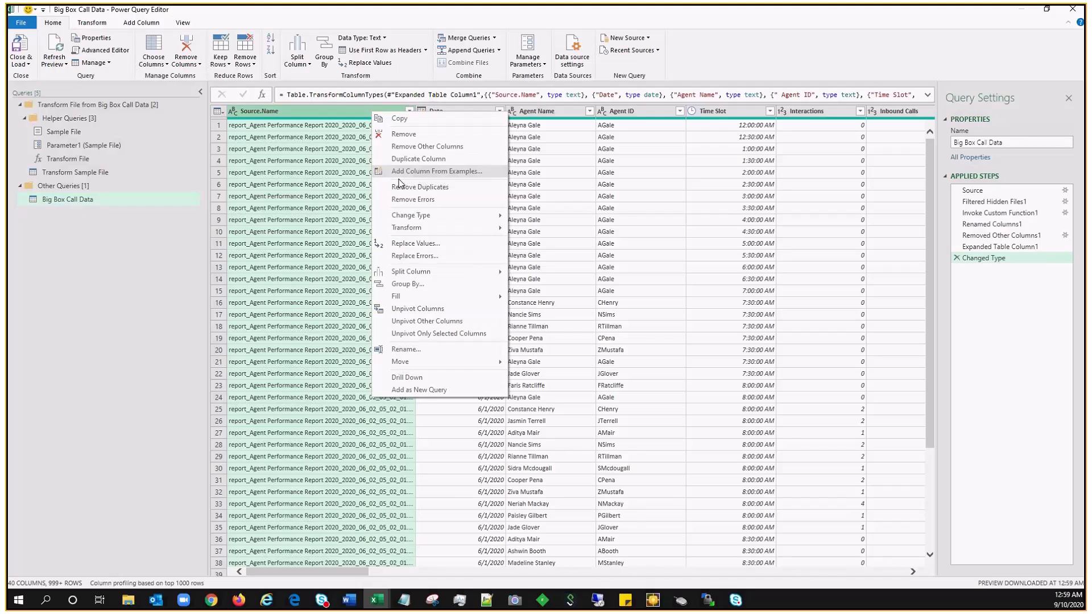
{"action": "left_click", "coordinate": [404, 134]}
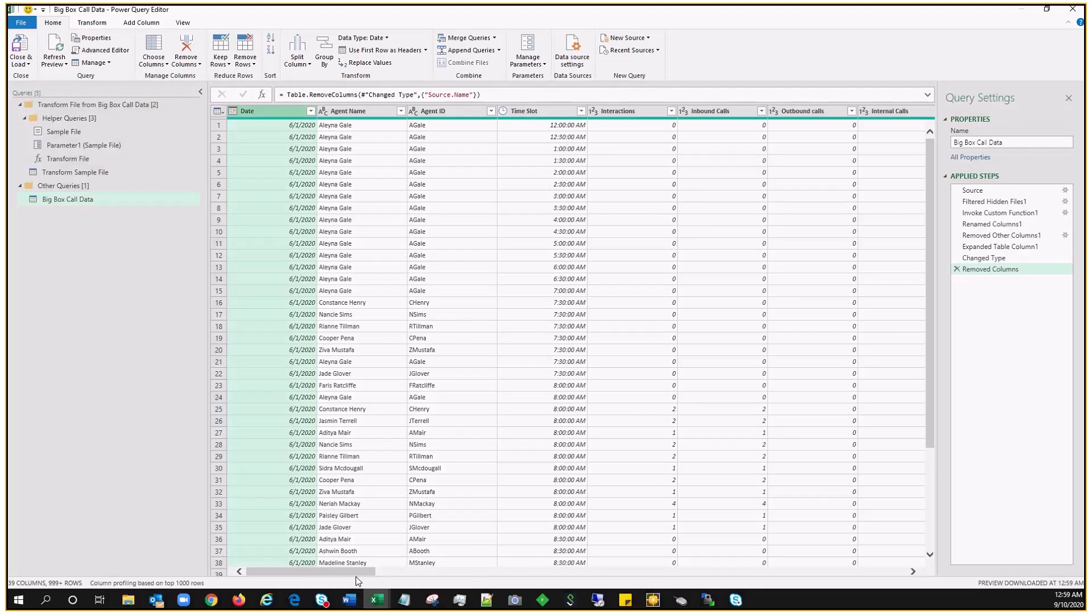
{"action": "left_click_drag", "start_coordinate": [357, 575], "coordinate": [666, 570]}
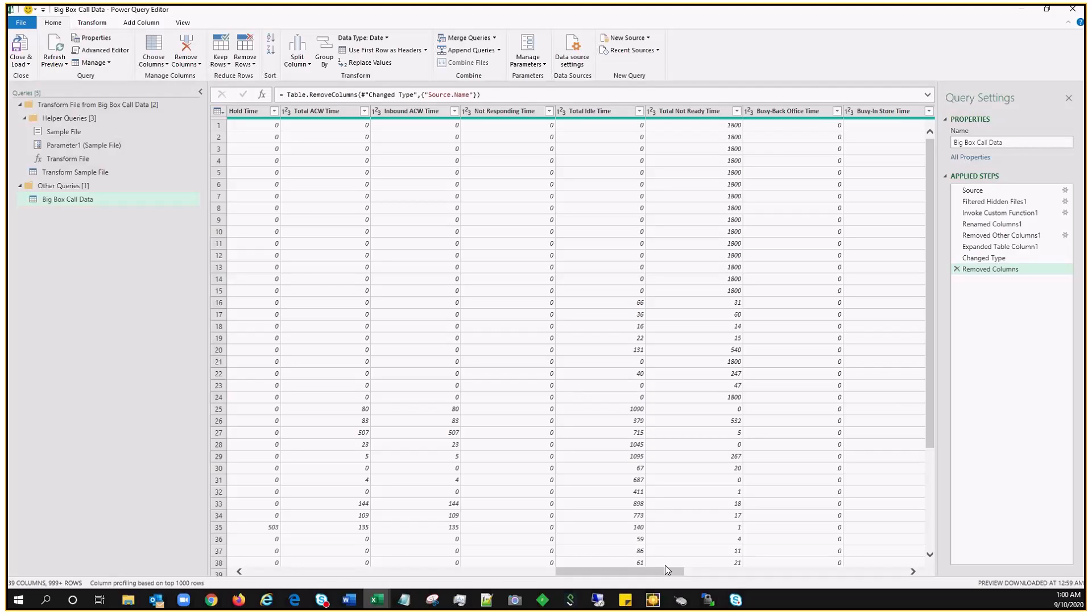
Step: Remove the Media Type, Meeting Time, Break Time and Meal Time columns
{"action": "left_click_drag", "start_coordinate": [666, 571], "coordinate": [904, 575]}
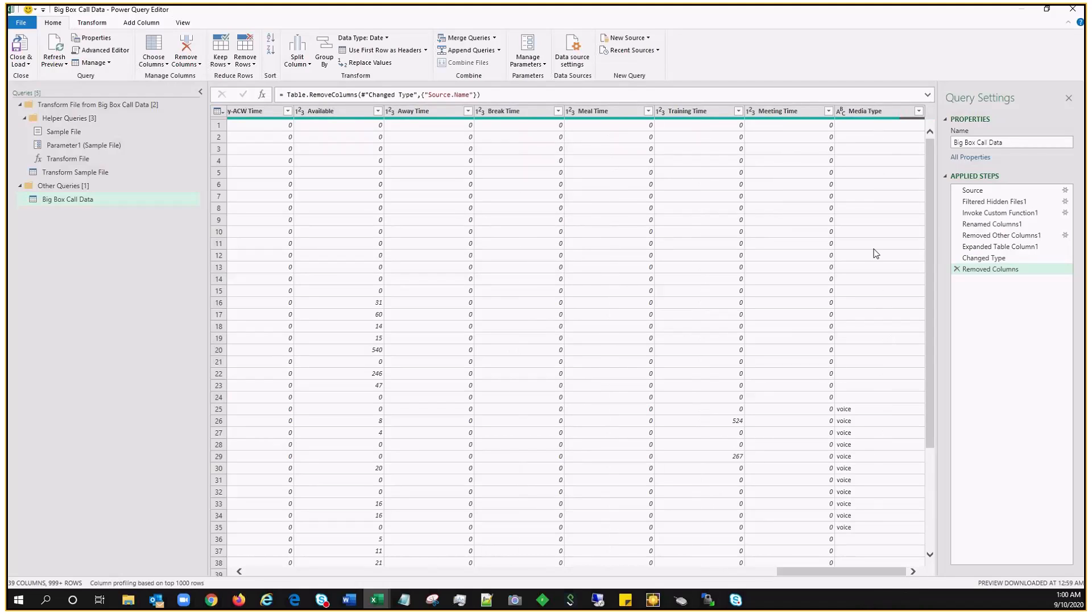
{"action": "right_click", "coordinate": [914, 115]}
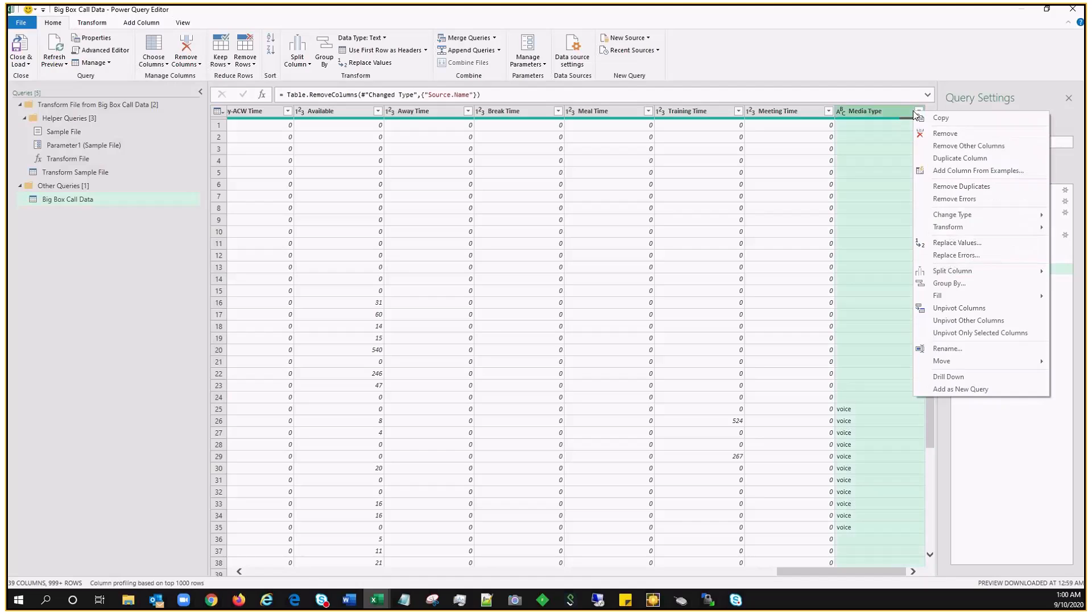
{"action": "left_click", "coordinate": [945, 134]}
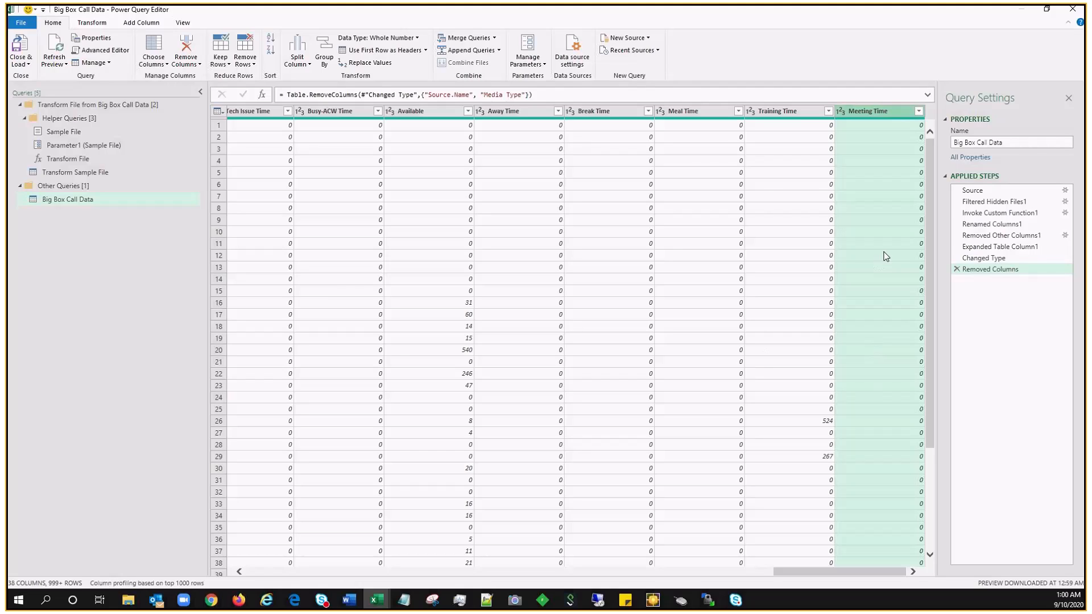
{"action": "right_click", "coordinate": [888, 111]}
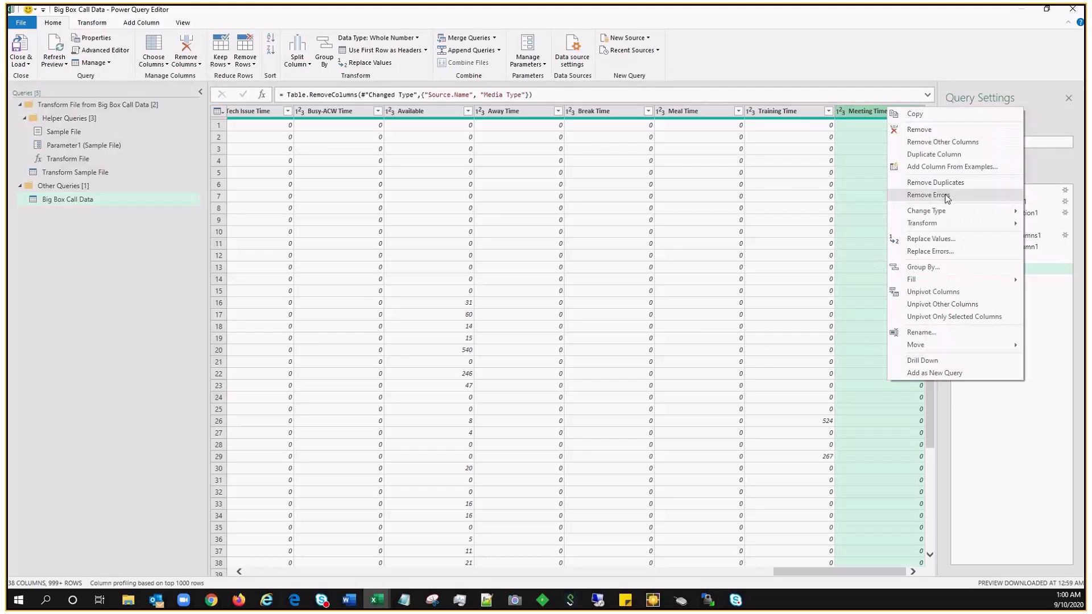
{"action": "left_click", "coordinate": [934, 130]}
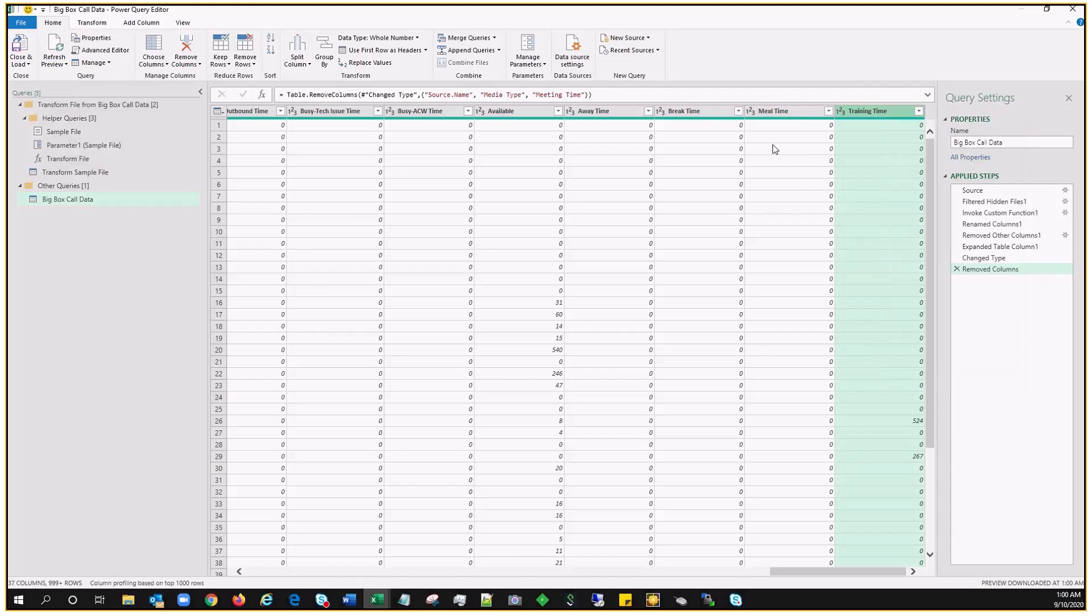
{"action": "right_click", "coordinate": [707, 112]}
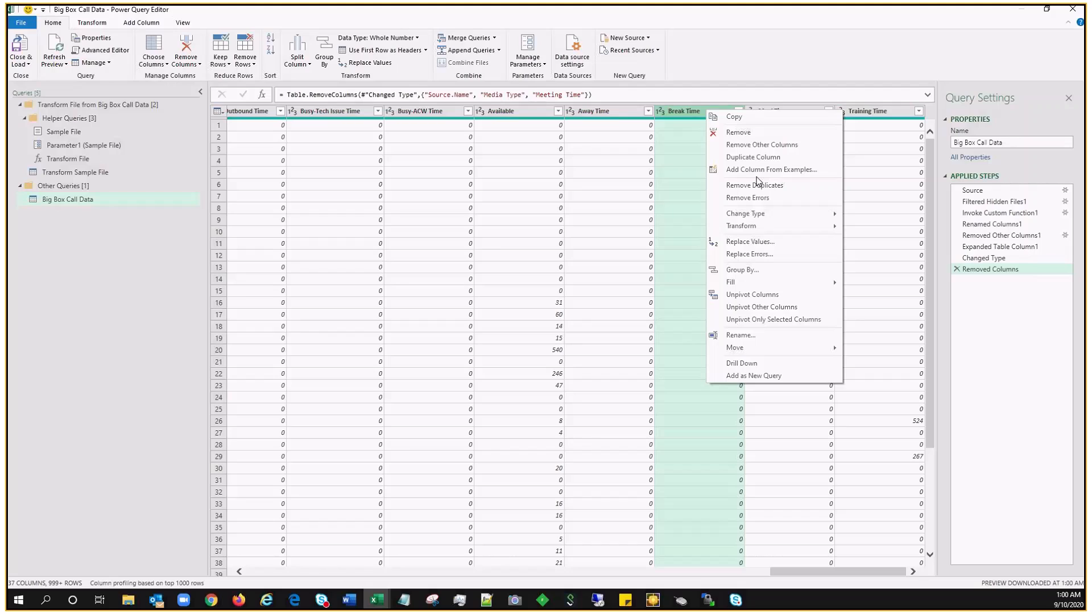
{"action": "left_click", "coordinate": [752, 134]}
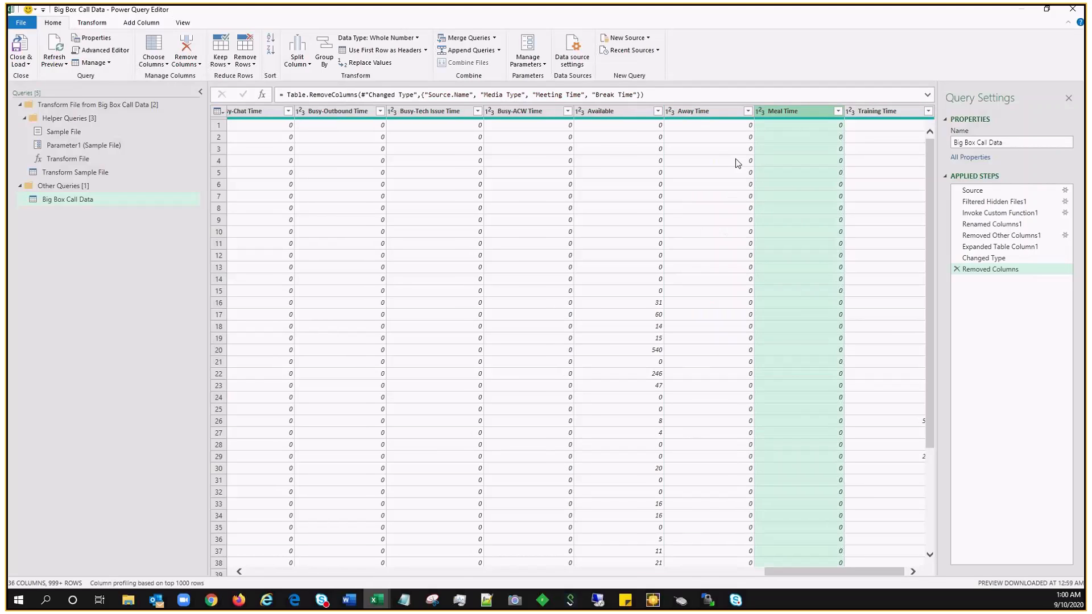
{"action": "right_click", "coordinate": [783, 114]}
{"action": "left_click", "coordinate": [814, 137]}
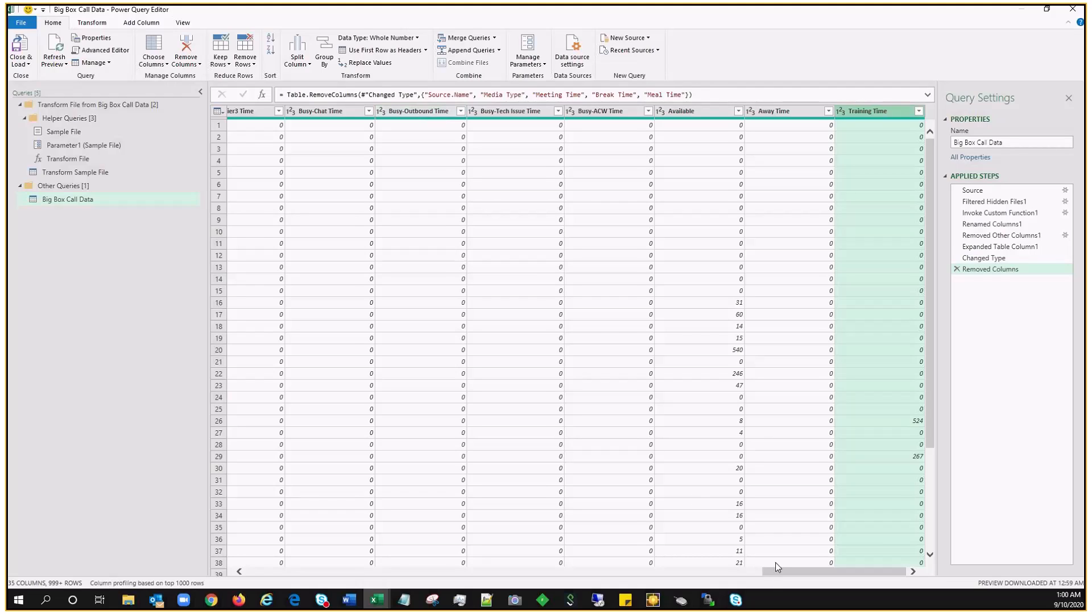
{"action": "left_click_drag", "start_coordinate": [776, 571], "coordinate": [279, 574]}
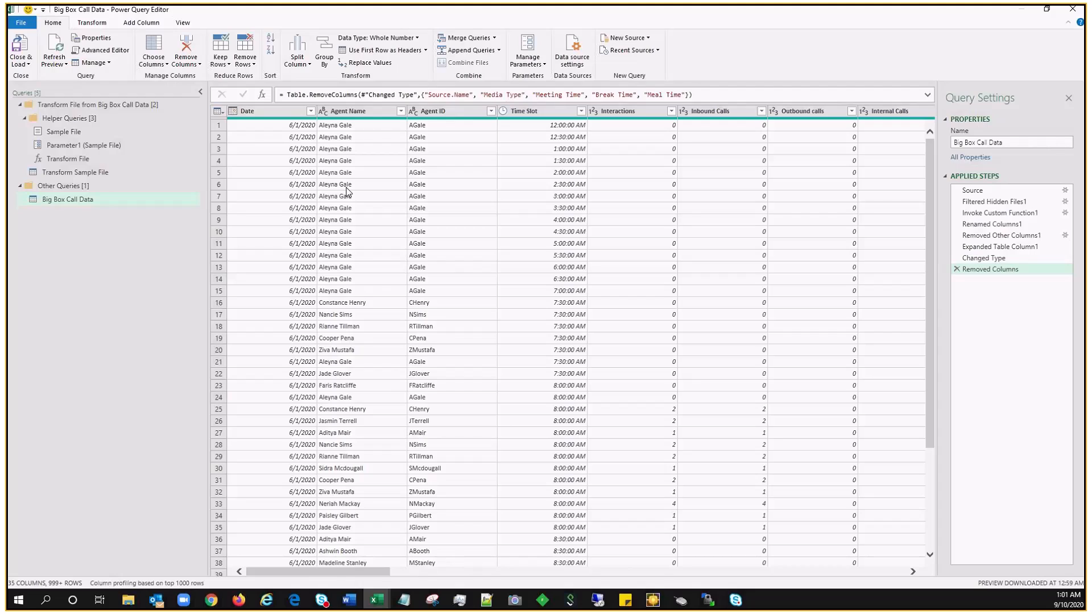
Step: Review the Date column's filters without applying one, then Close & Load the query
{"action": "left_click", "coordinate": [312, 111]}
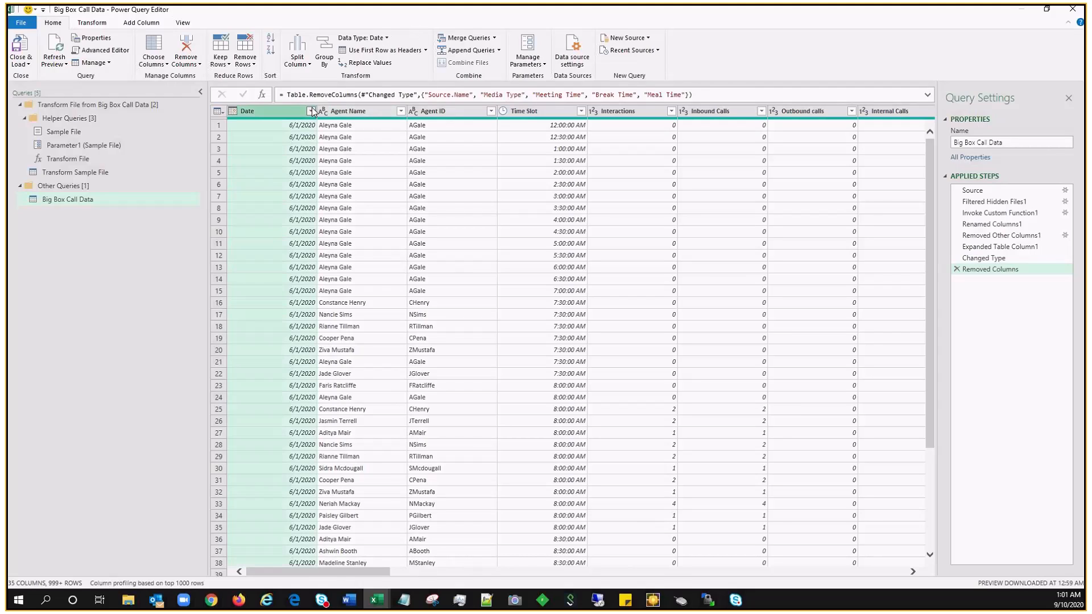
{"action": "left_click", "coordinate": [311, 110]}
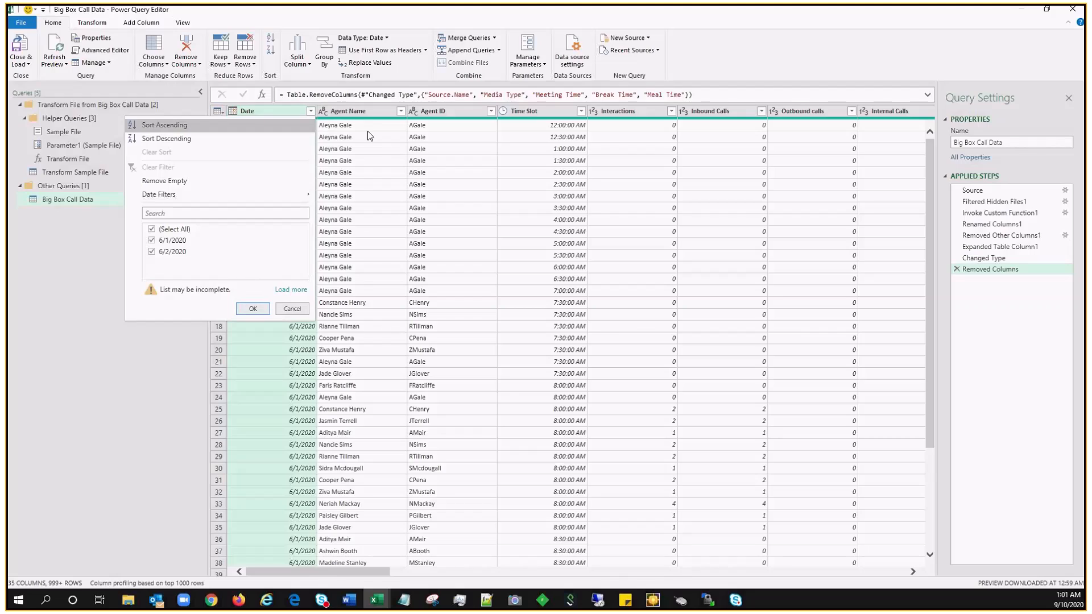
{"action": "mouse_move", "coordinate": [267, 194]}
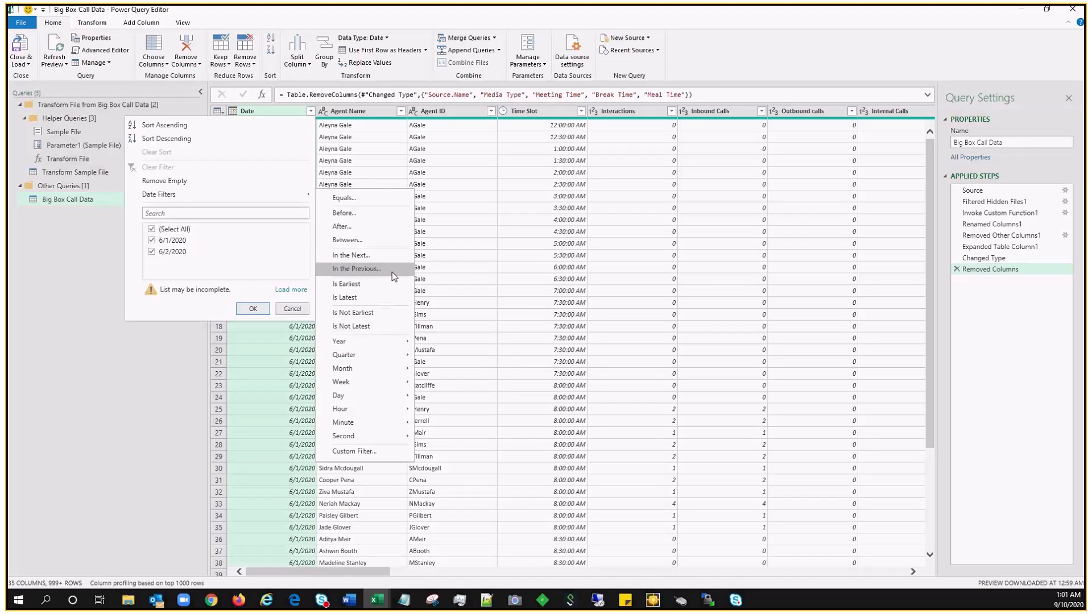
{"action": "mouse_move", "coordinate": [763, 17]}
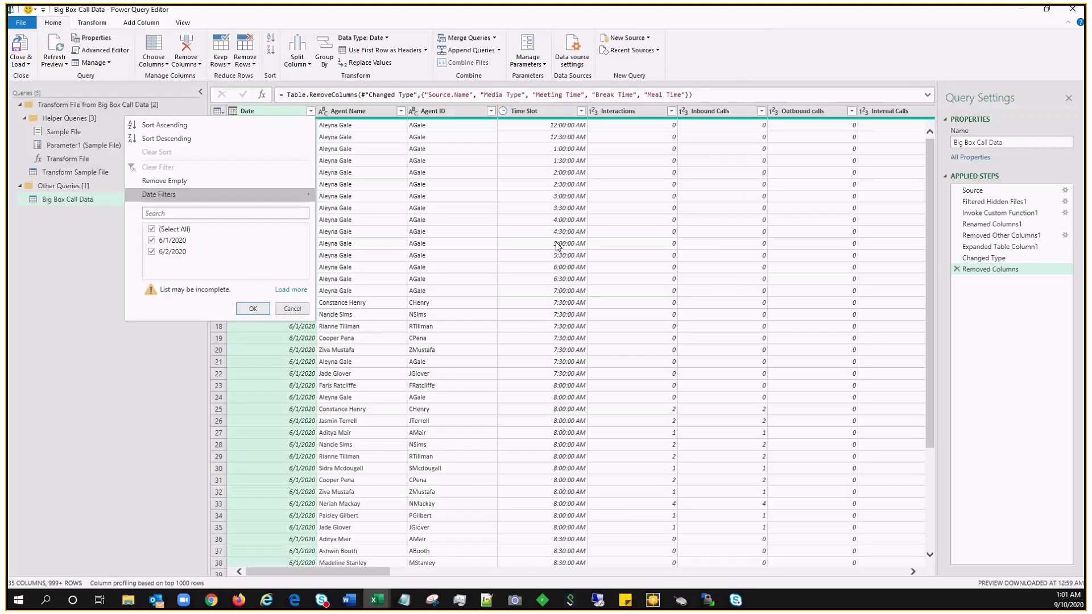
{"action": "left_click", "coordinate": [300, 311]}
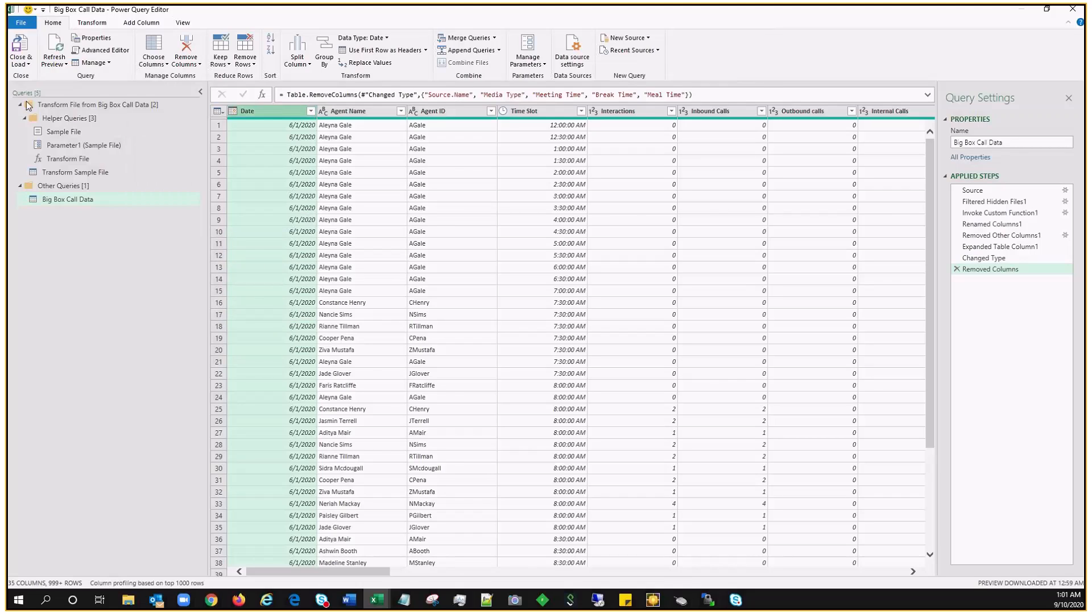
{"action": "left_click", "coordinate": [21, 48]}
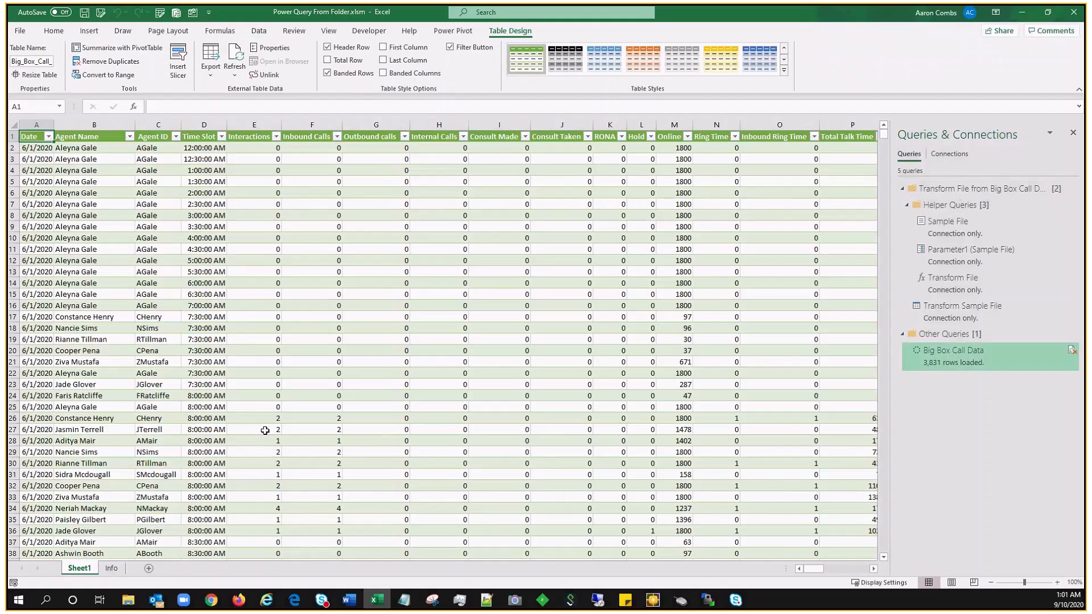
Step: Rename Sheet1 to 'Data' and move it after the Info sheet
{"action": "right_click", "coordinate": [79, 570]}
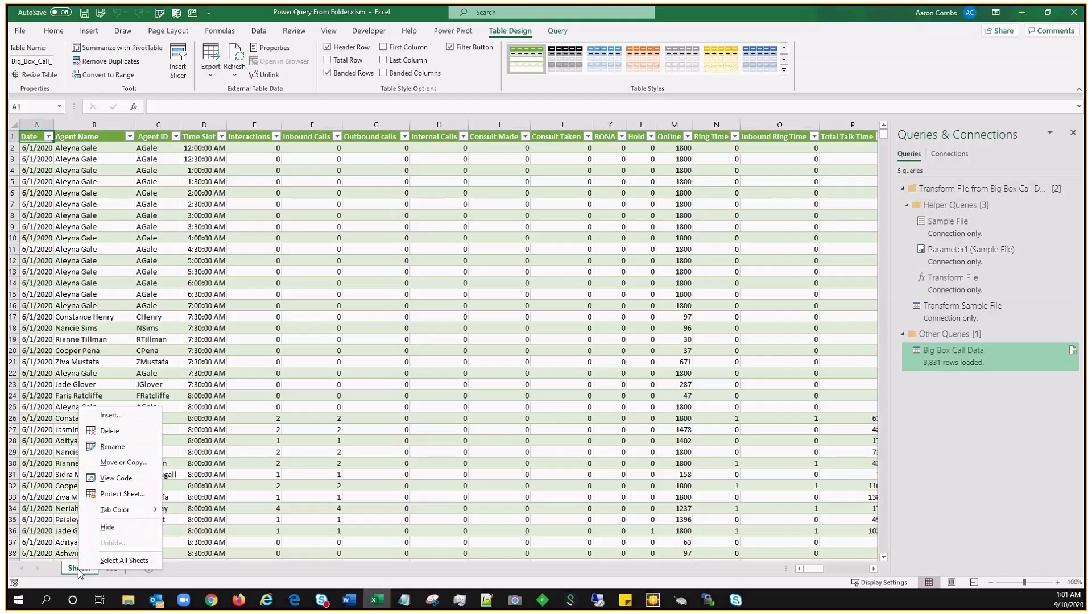
{"action": "left_click", "coordinate": [113, 447]}
{"action": "type", "text": "Data"}
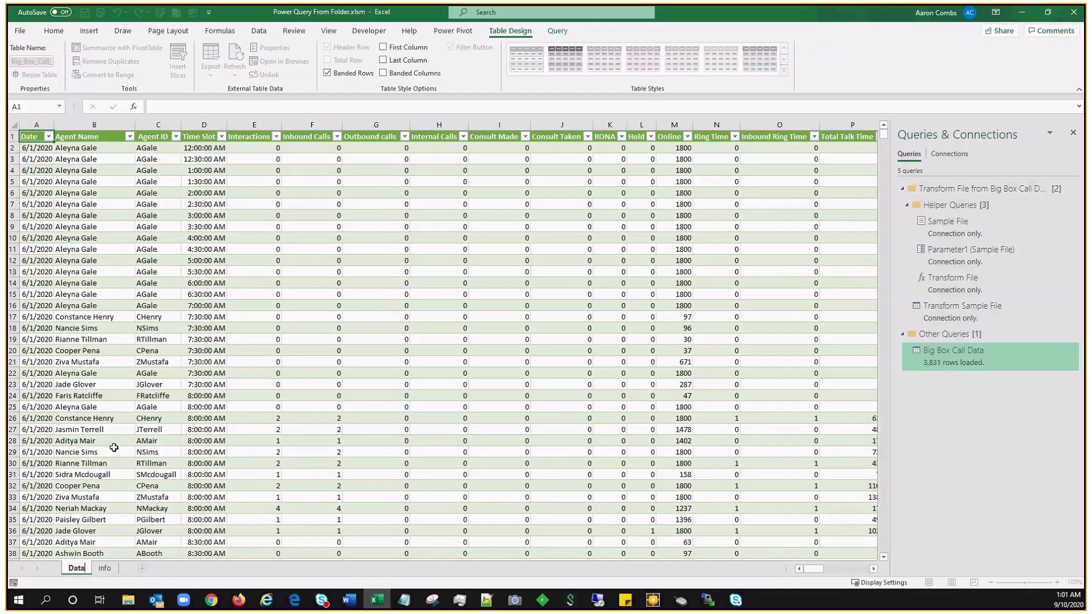
{"action": "left_click", "coordinate": [114, 451]}
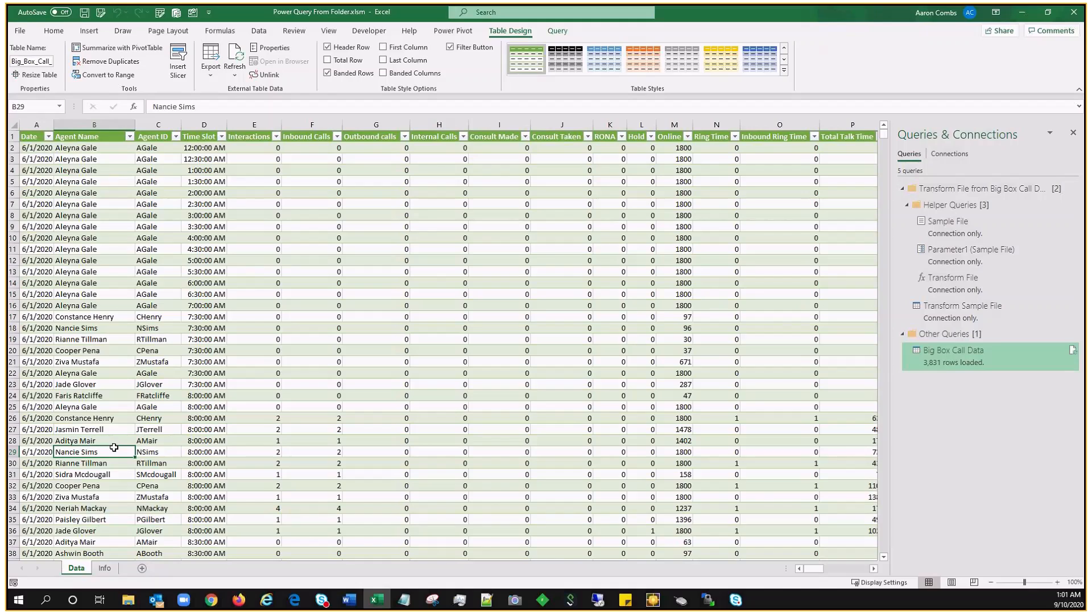
{"action": "left_click_drag", "start_coordinate": [76, 568], "coordinate": [114, 568]}
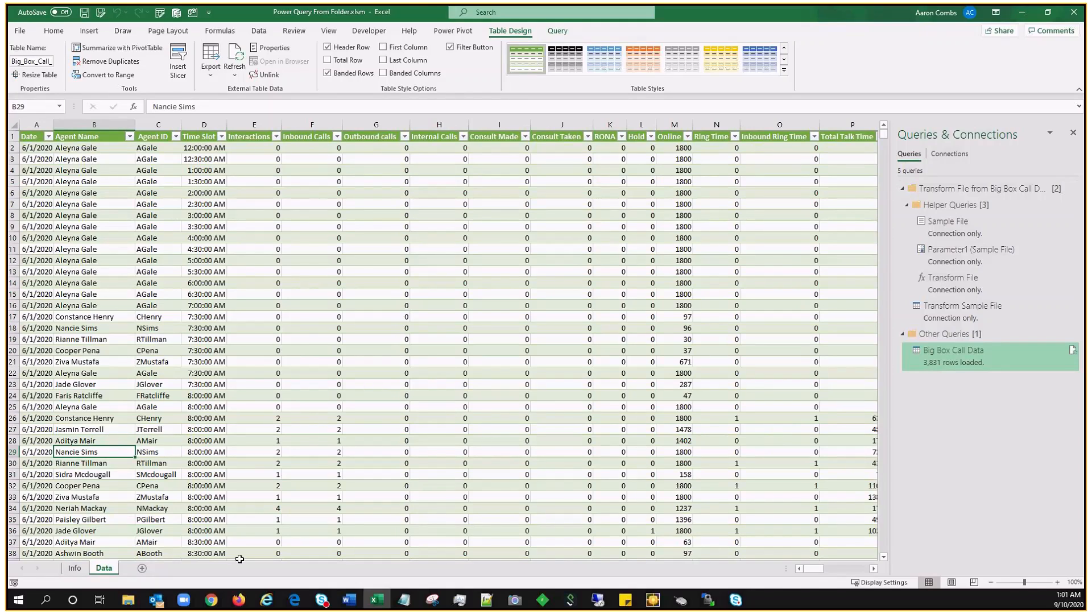
Step: Set the Big Box Call Data query to also load into the Data Model
{"action": "right_click", "coordinate": [960, 350]}
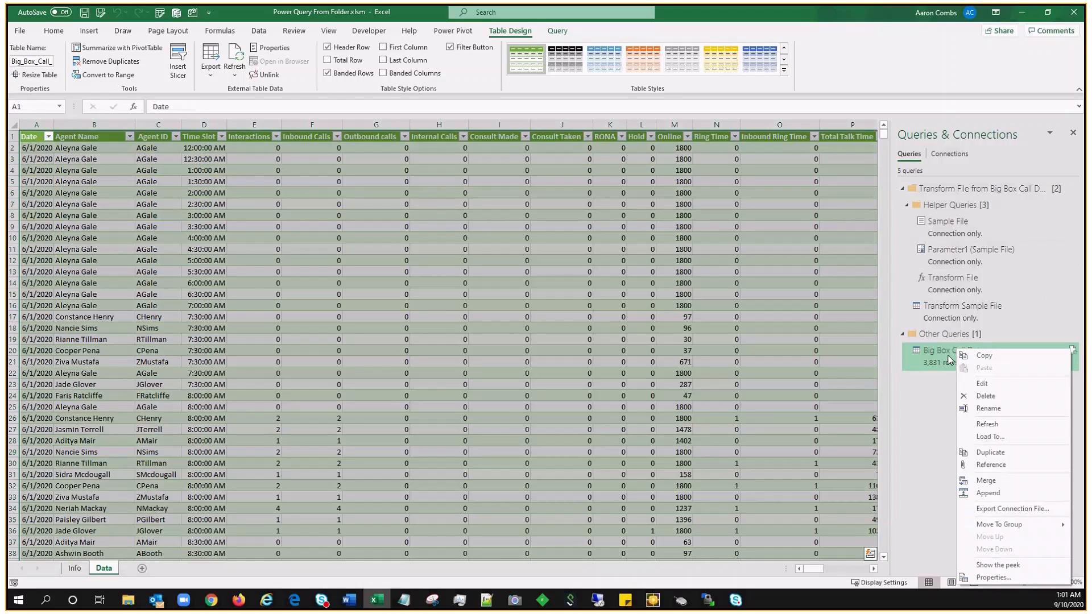
{"action": "left_click", "coordinate": [984, 435]}
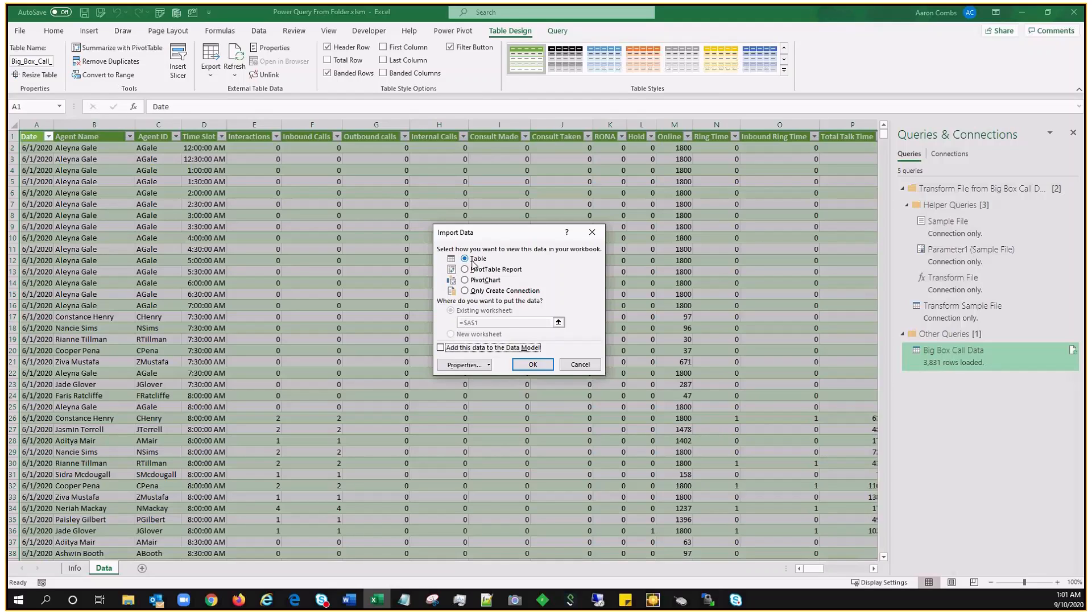
{"action": "left_click", "coordinate": [453, 347]}
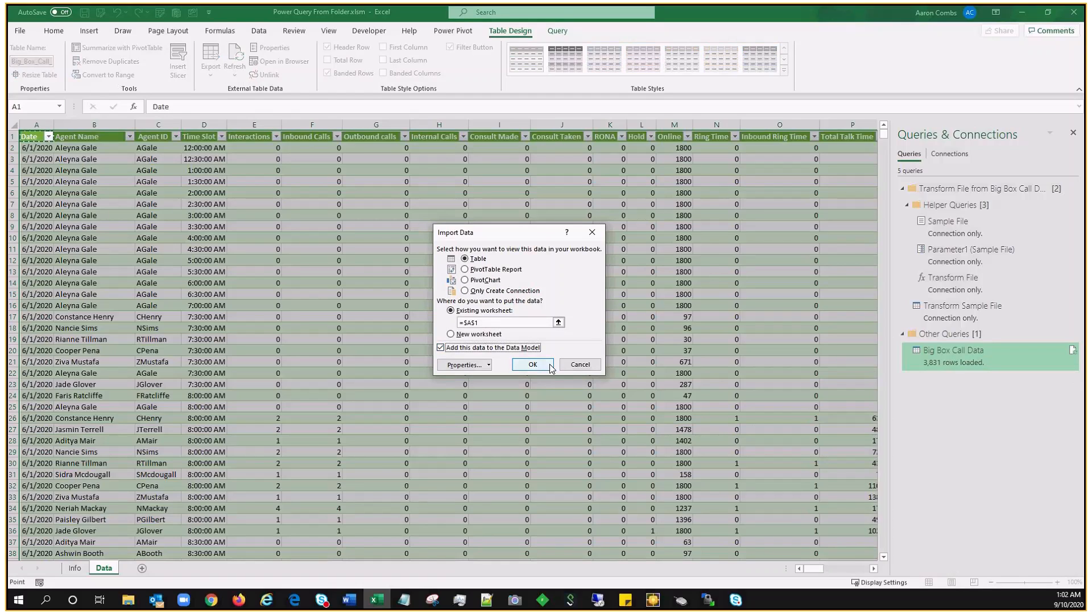
{"action": "left_click", "coordinate": [579, 365]}
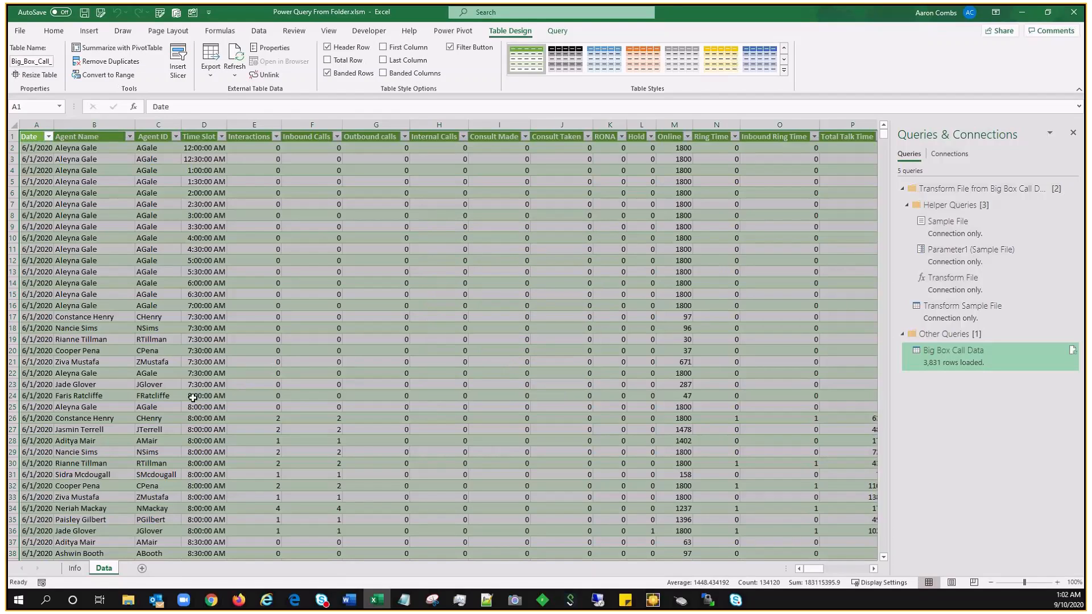
Step: Switch to the Info sheet and select an empty cell
{"action": "left_click", "coordinate": [75, 568]}
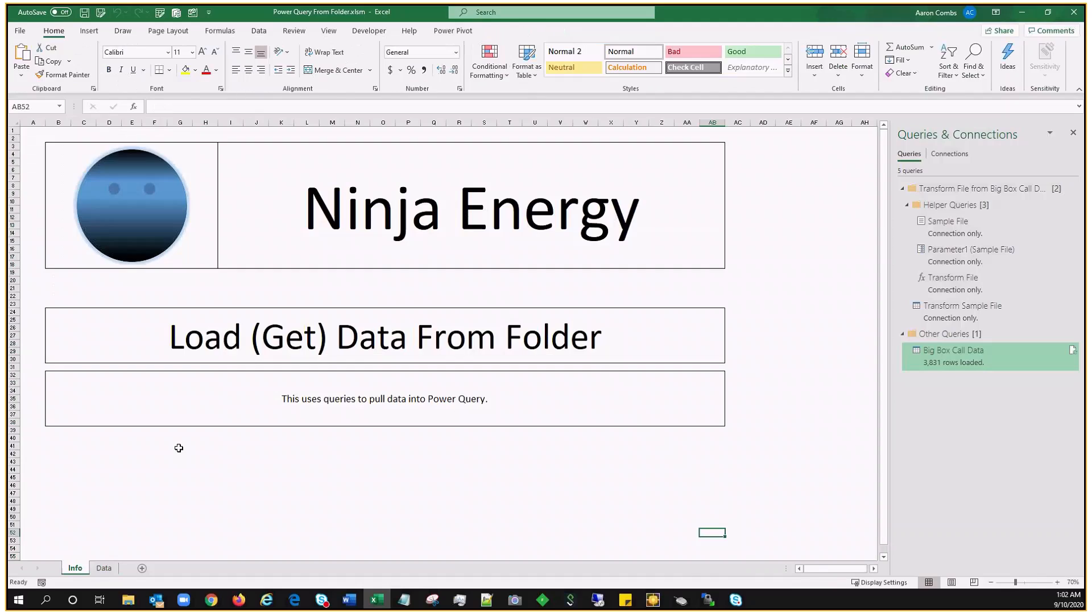
{"action": "left_click", "coordinate": [202, 485]}
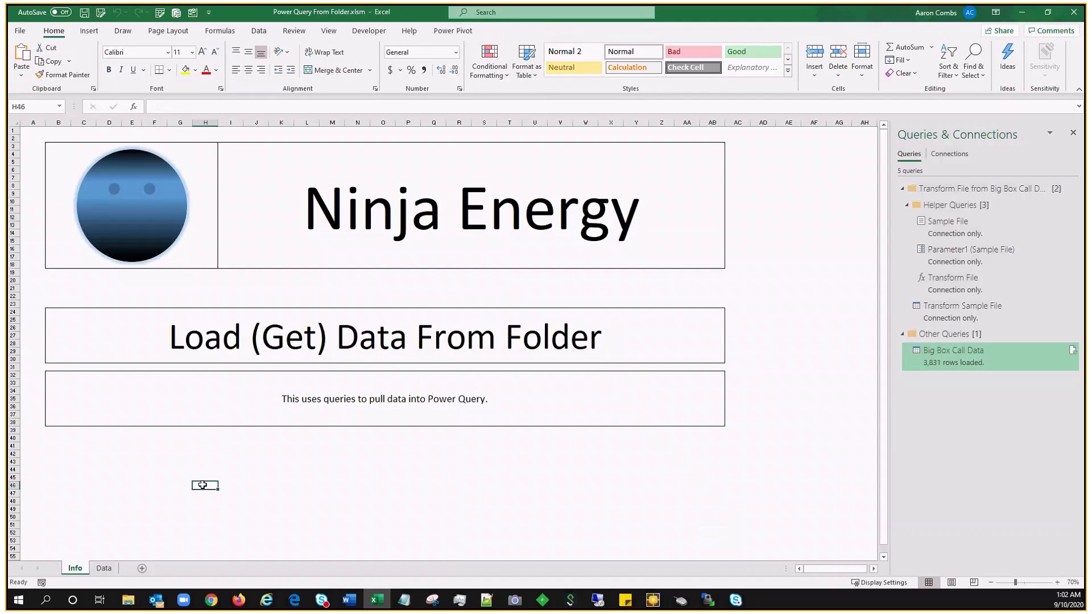